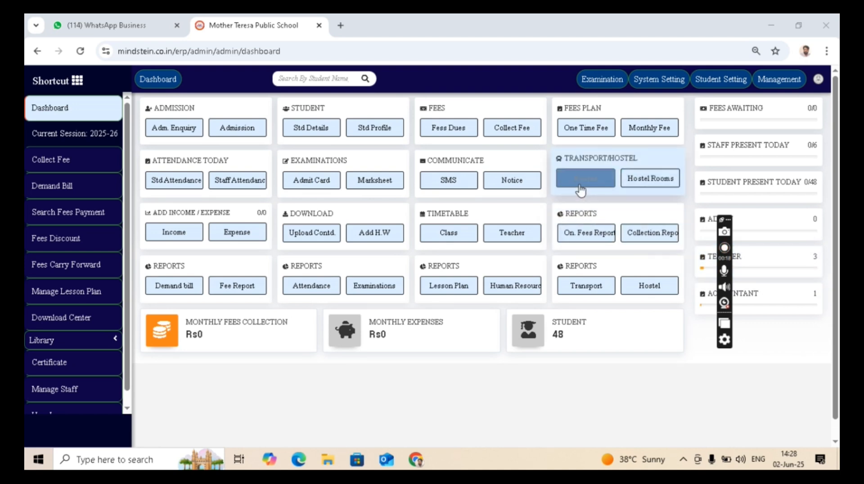
# From the dashboard, go to Management > Student Setting to reach the Vehicle page.
pyautogui.click(605, 179)
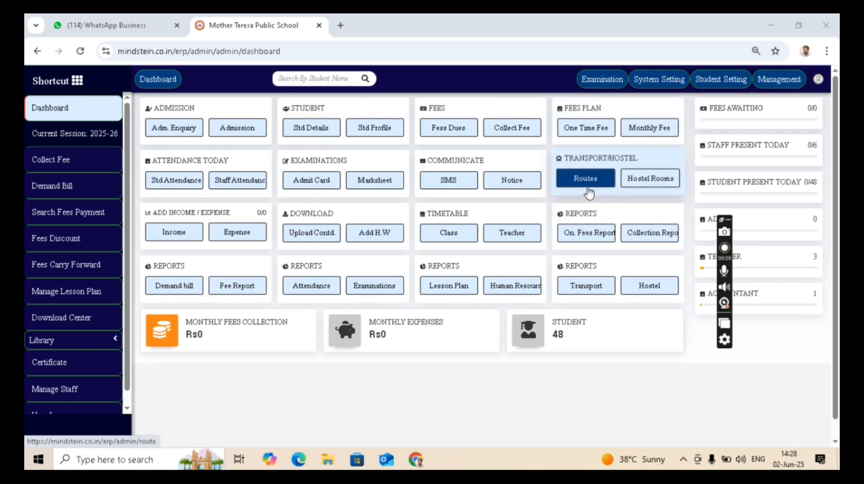
pyautogui.click(775, 86)
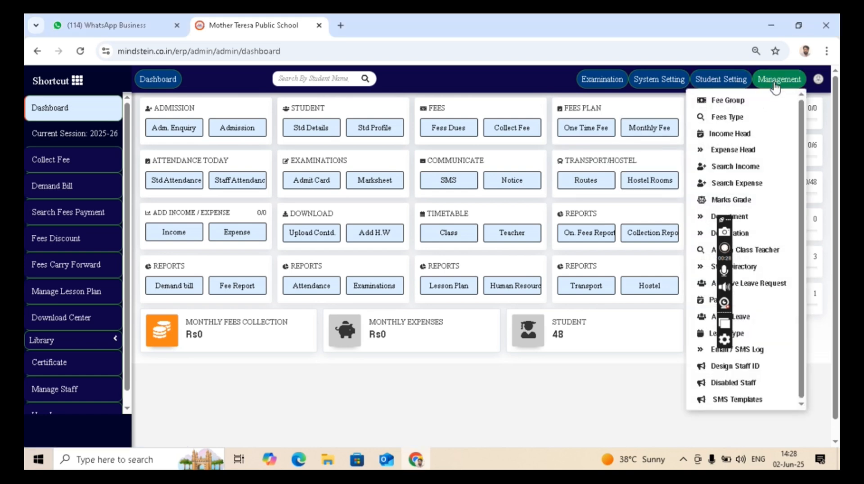
pyautogui.click(730, 83)
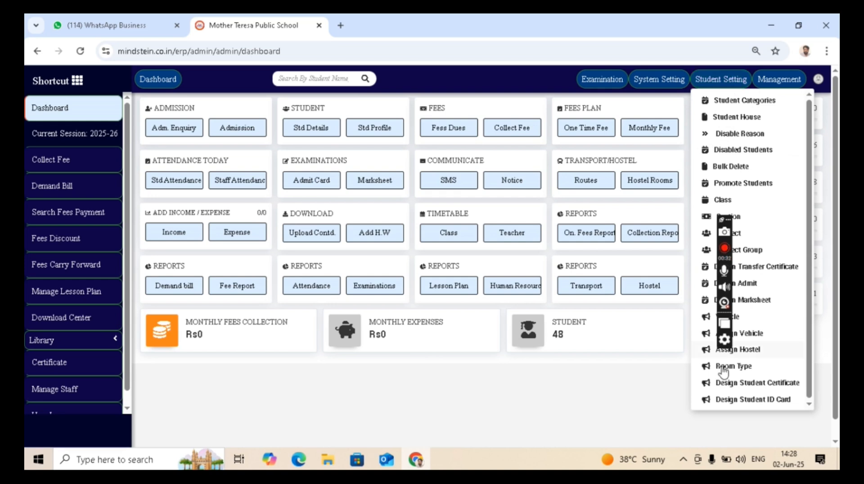
pyautogui.click(755, 323)
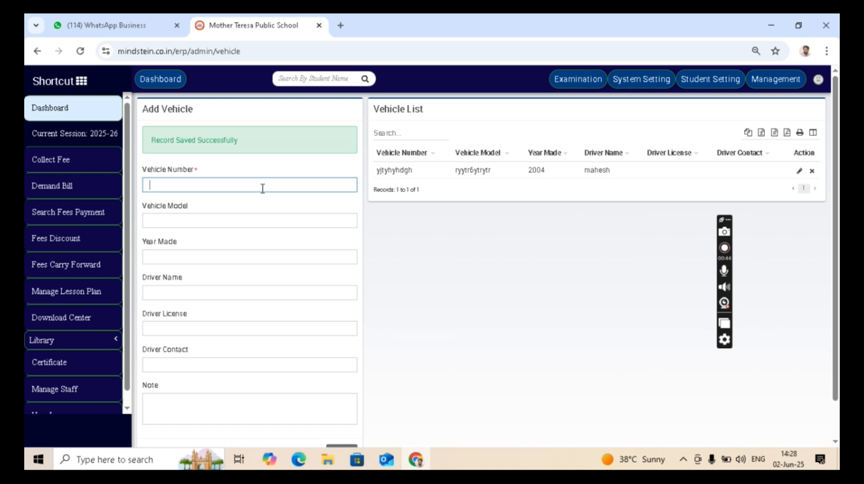
pyautogui.write('BR009N234')
pyautogui.press('Tab')
pyautogui.press('Tab')
pyautogui.press('Tab')
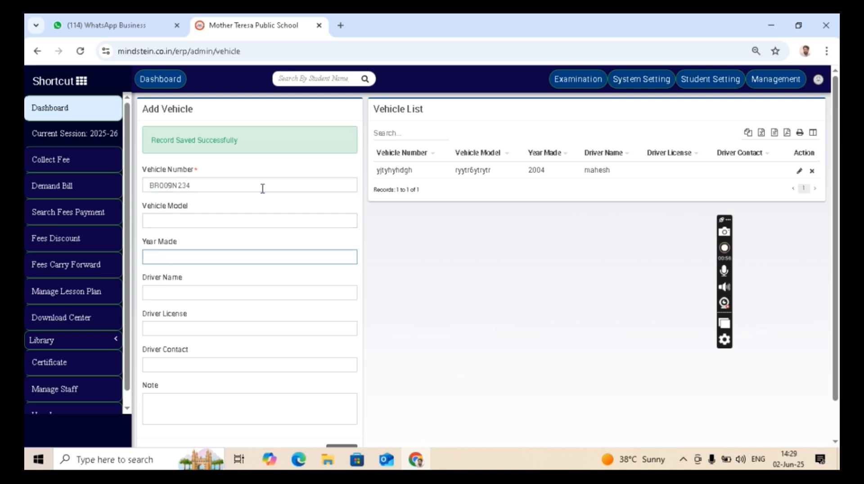
pyautogui.click(209, 331)
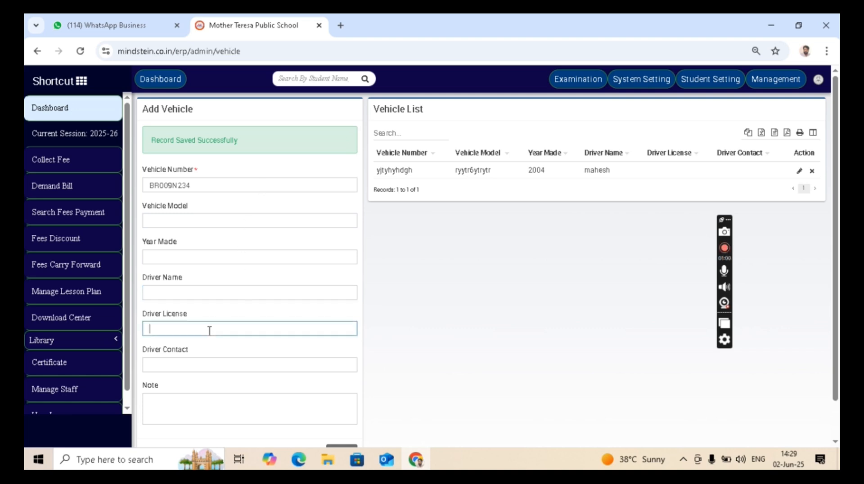
pyautogui.click(201, 362)
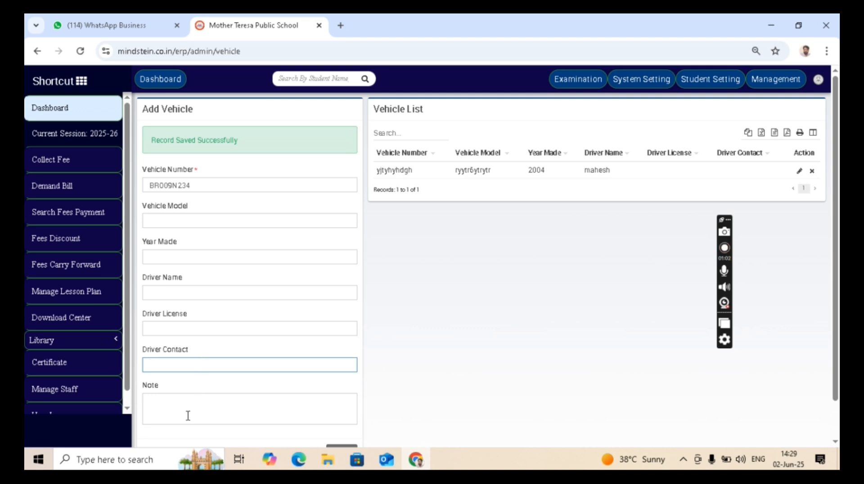
pyautogui.scroll(-1, 232, 286)
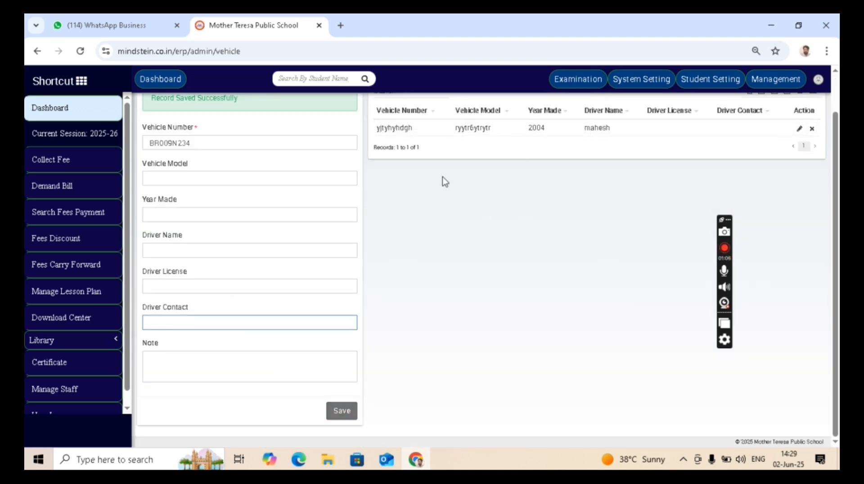
# Fill in model DEMO, year 2012, and the driver's name, licence and contact number, then save.
pyautogui.click(177, 176)
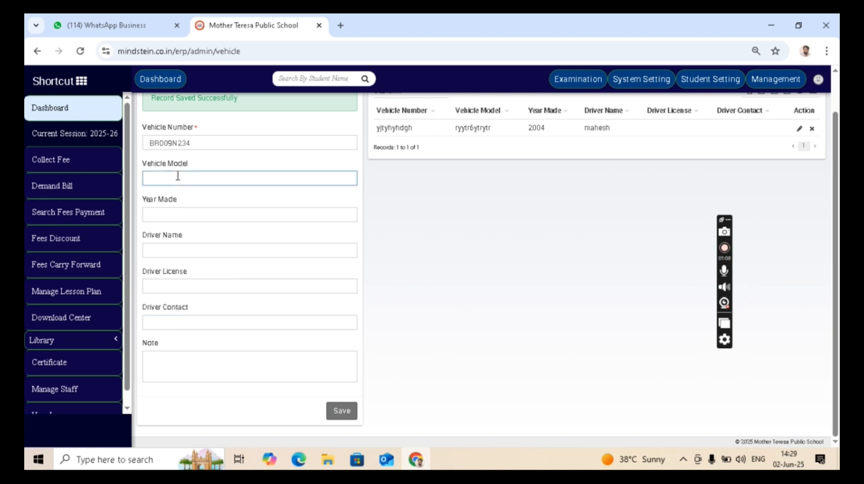
pyautogui.write('DEMO')
pyautogui.press('Tab')
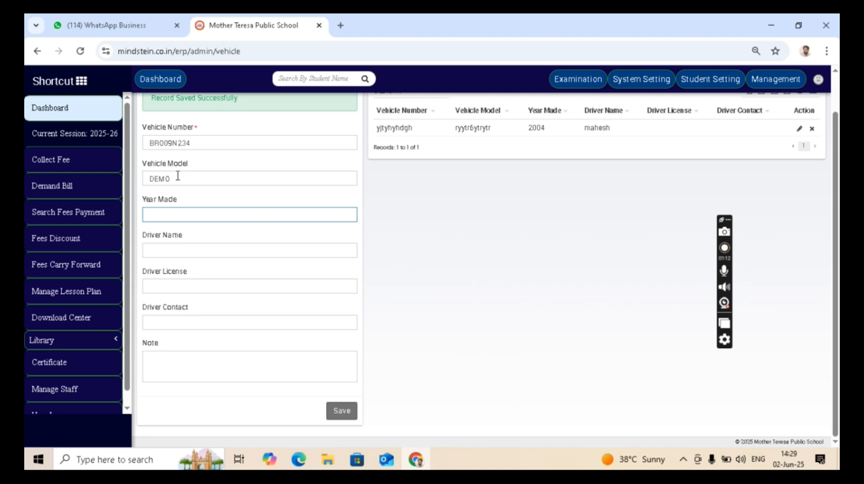
pyautogui.write('2012')
pyautogui.press('Tab')
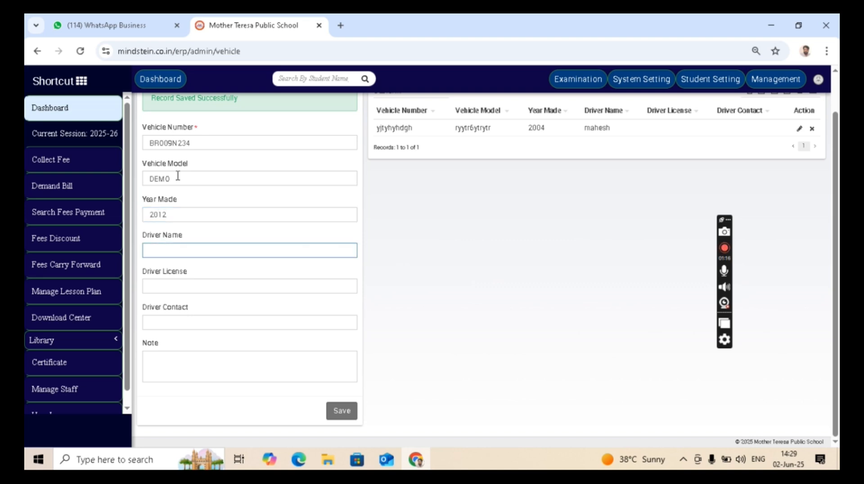
pyautogui.write('DEMO1')
pyautogui.press('Tab')
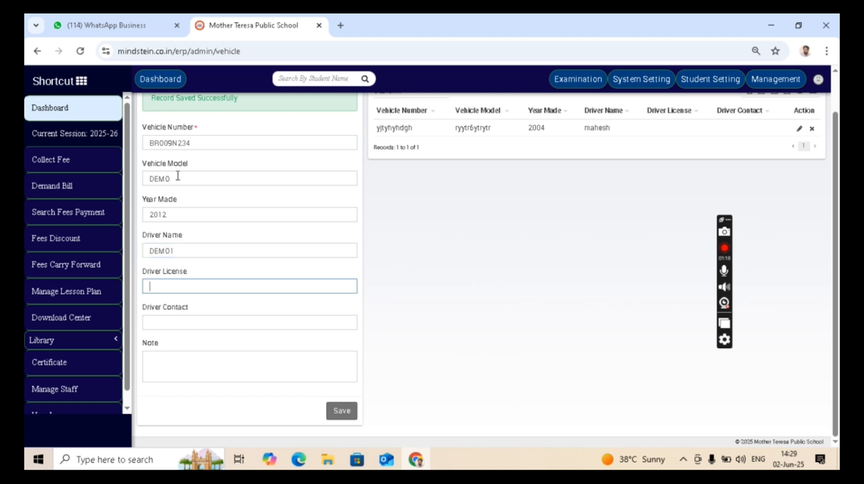
pyautogui.write('12KJHJH')
pyautogui.press('Tab')
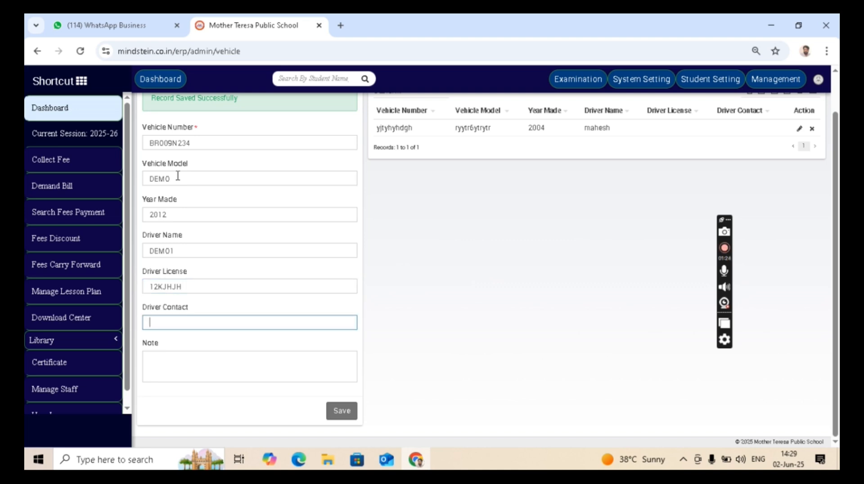
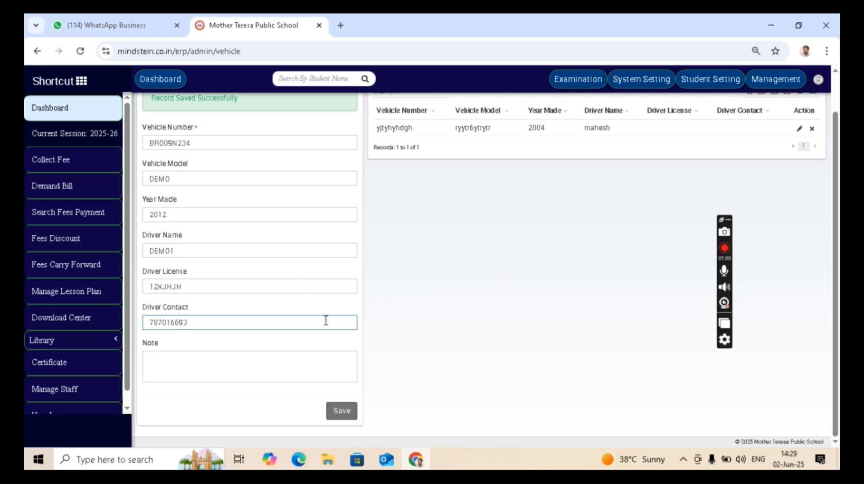
pyautogui.click(347, 414)
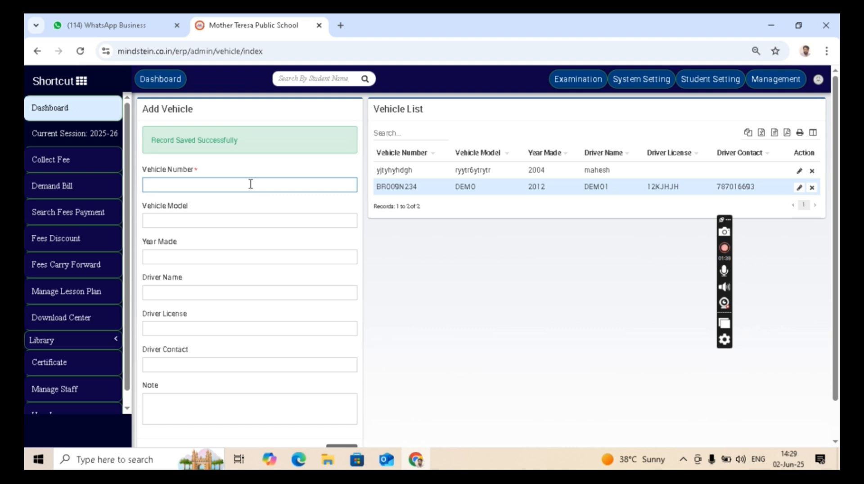
pyautogui.write('BR09N34')
pyautogui.press('Tab')
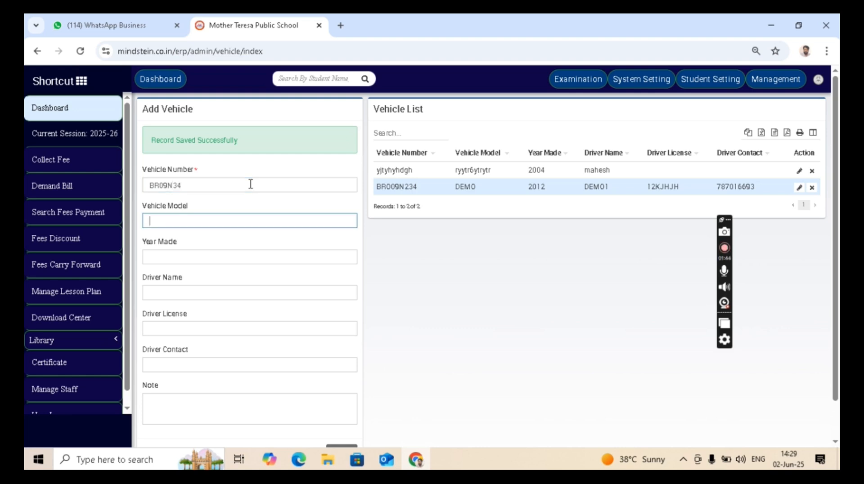
pyautogui.press('Tab')
pyautogui.press('Tab')
pyautogui.press('Tab')
pyautogui.press('Tab')
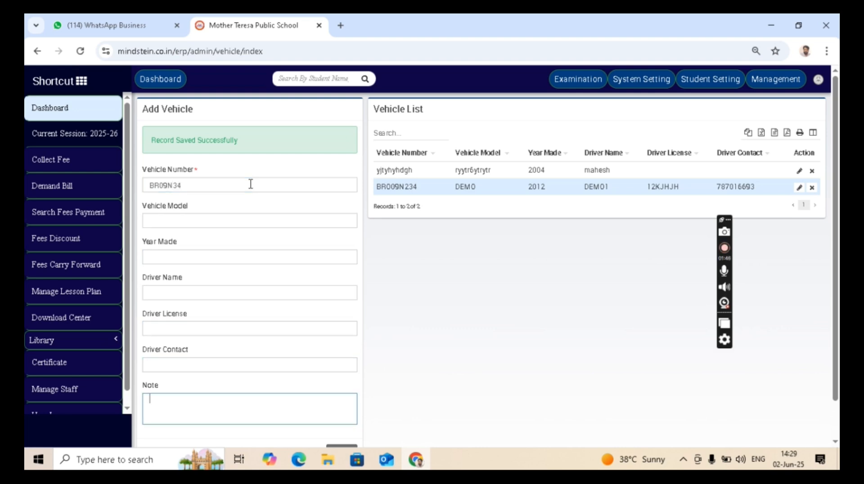
pyautogui.scroll(-1, 253, 194)
pyautogui.click(341, 412)
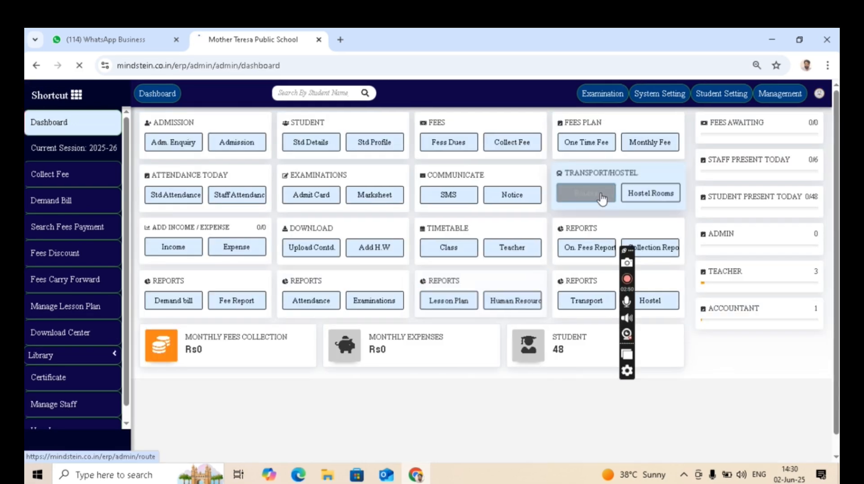
# Create route BANKA with fare 800 assigned to vehicle BR009N234.
pyautogui.click(602, 196)
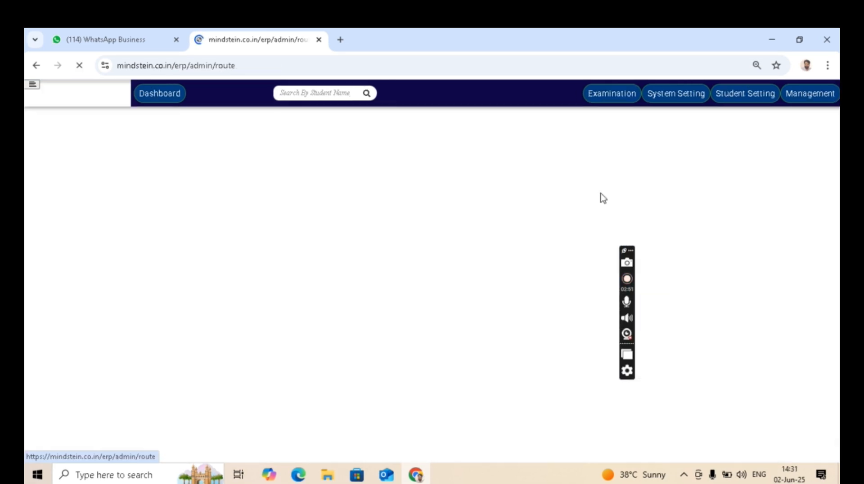
pyautogui.click(163, 198)
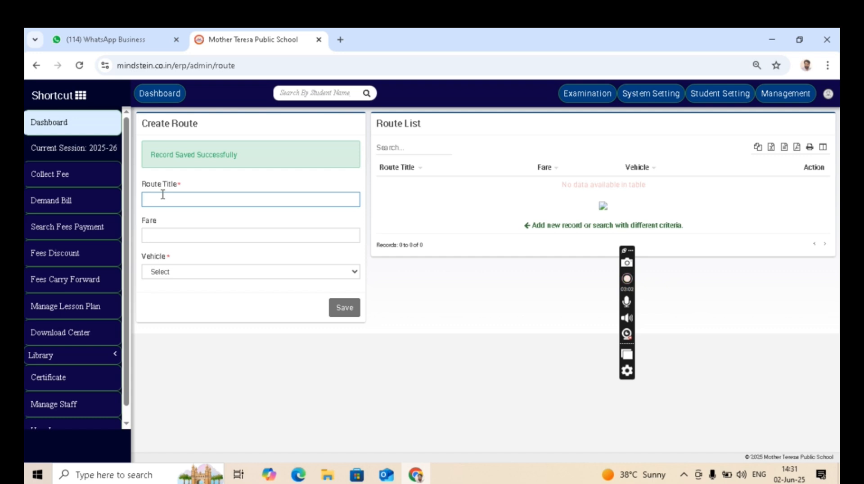
pyautogui.write('BANKA')
pyautogui.press('Return')
pyautogui.click(180, 232)
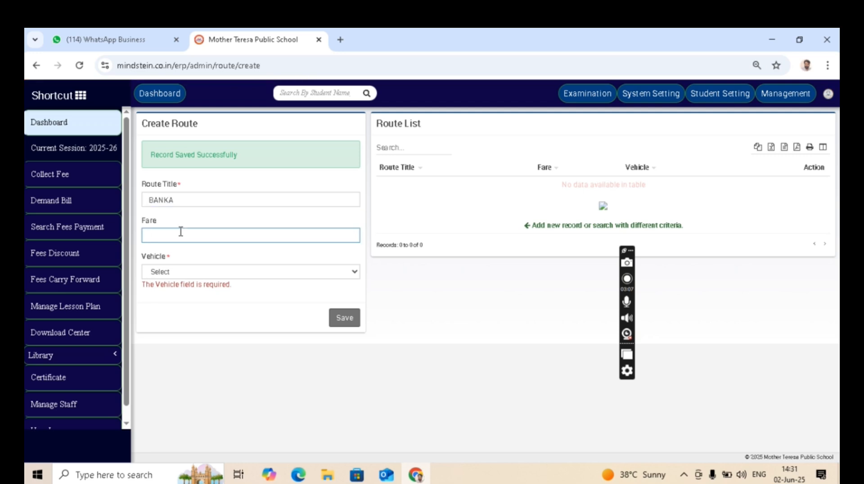
pyautogui.write('800')
pyautogui.click(264, 269)
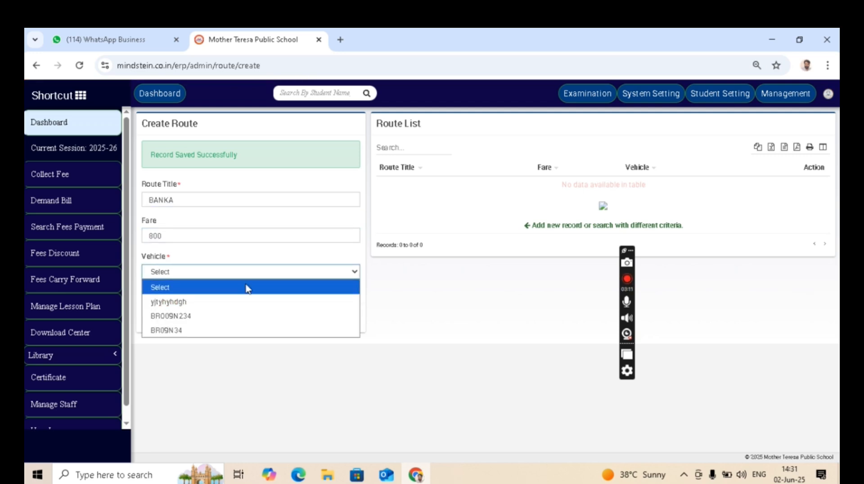
pyautogui.click(215, 317)
pyautogui.click(346, 318)
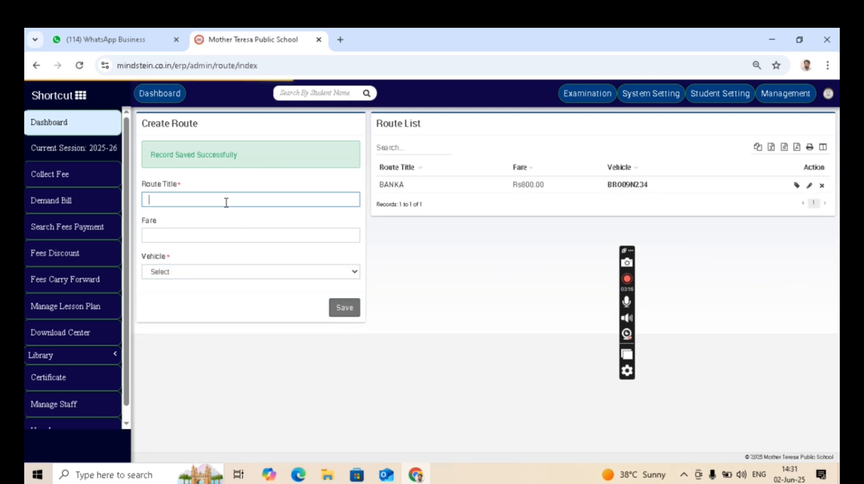
pyautogui.write('N')
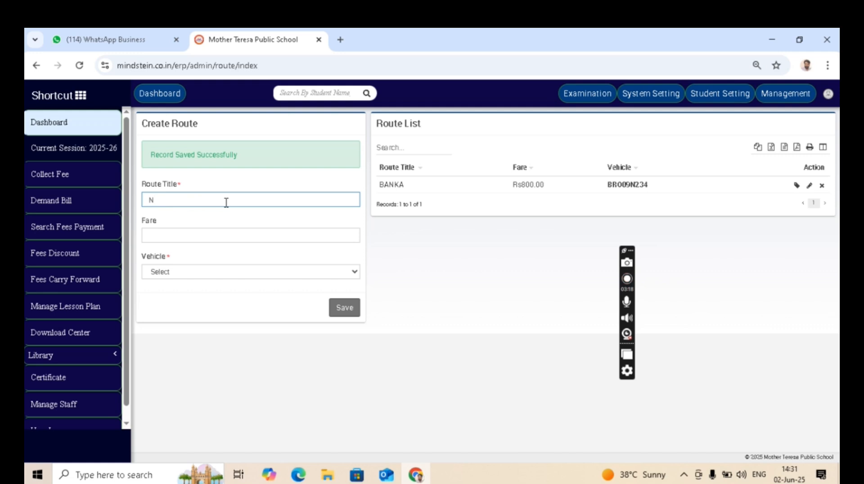
pyautogui.write('ABAB CHAWK')
pyautogui.click(221, 238)
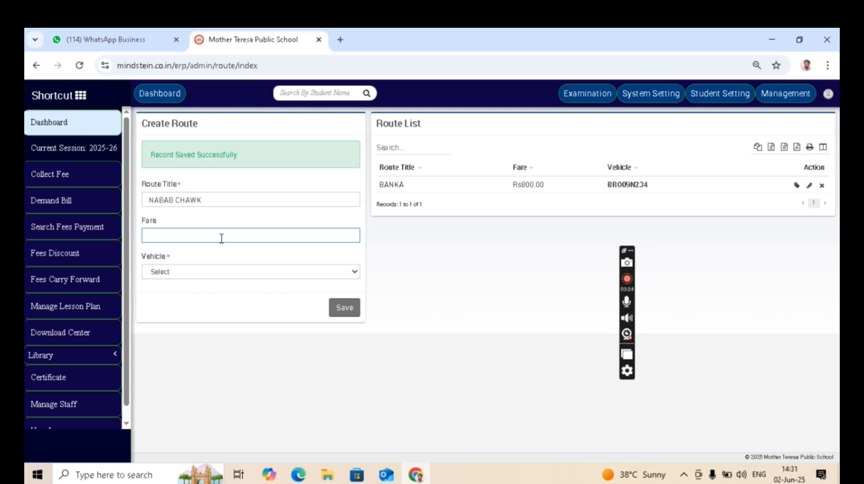
pyautogui.write('750')
pyautogui.click(275, 273)
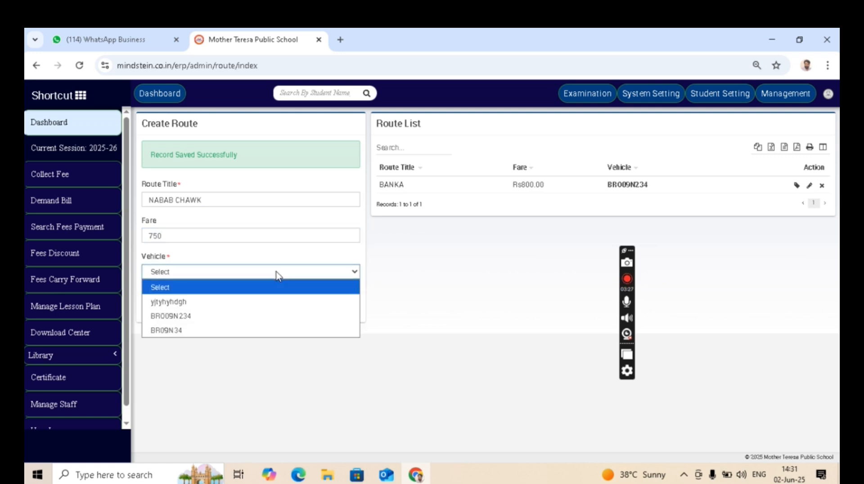
pyautogui.click(218, 318)
pyautogui.click(346, 315)
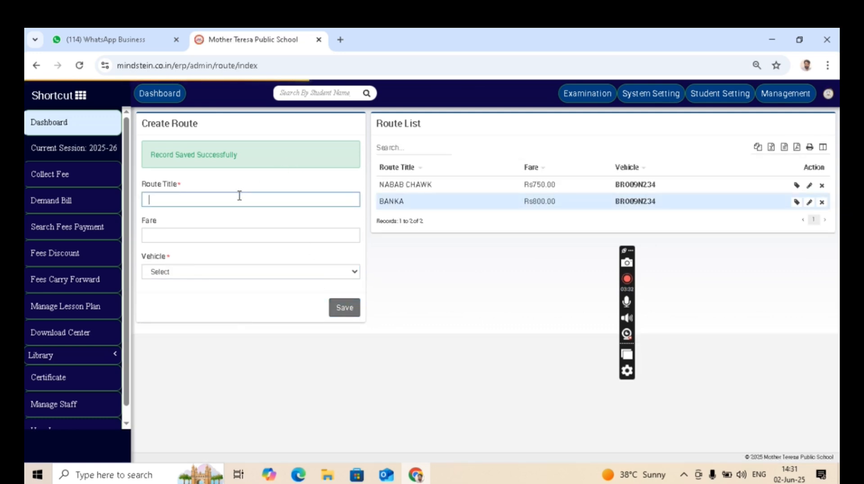
# Enter the route title and correct it to BANK /DEMO CHAWK.
pyautogui.write('BAN')
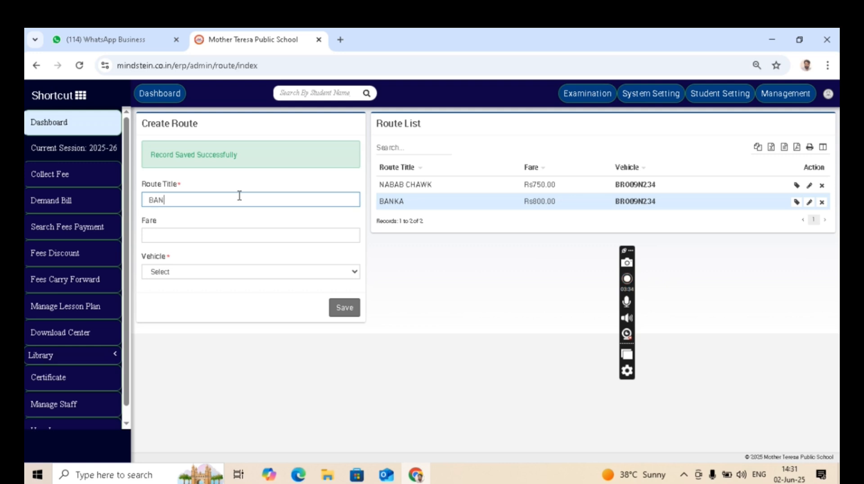
pyautogui.write('K CHAWK/DEMO CHAWK')
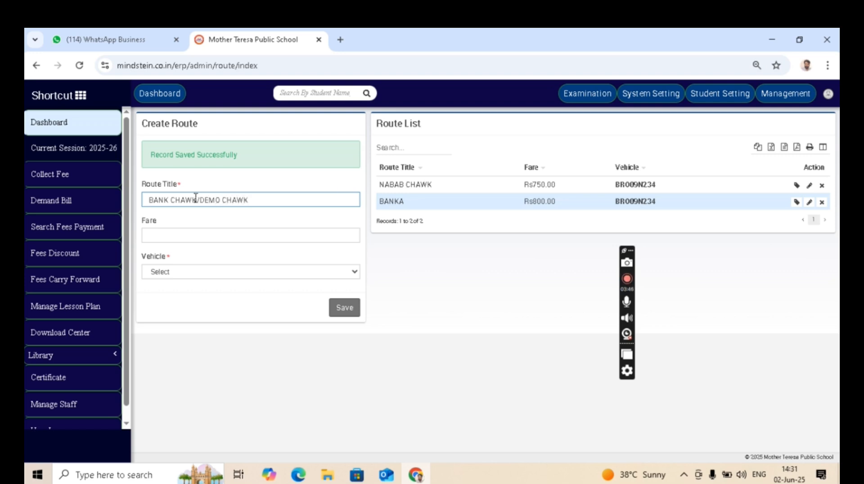
pyautogui.click(195, 198)
pyautogui.press('BackSpace')
pyautogui.press('BackSpace')
pyautogui.press('BackSpace')
pyautogui.press('BackSpace')
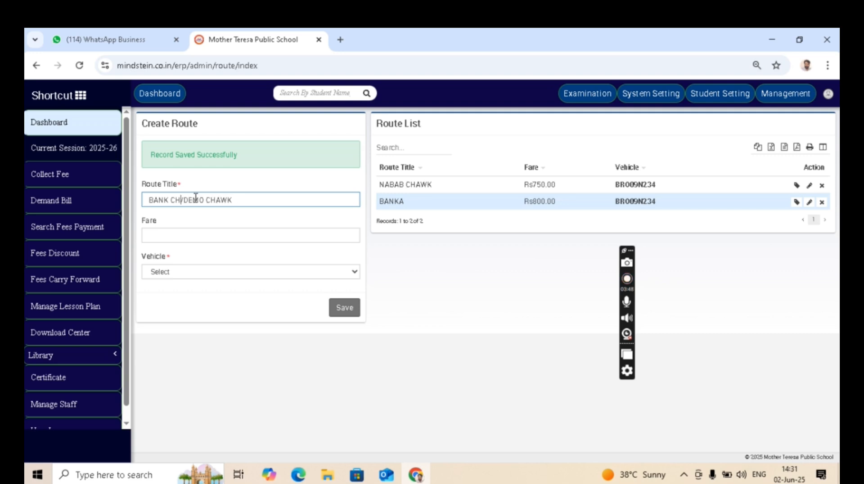
pyautogui.click(229, 199)
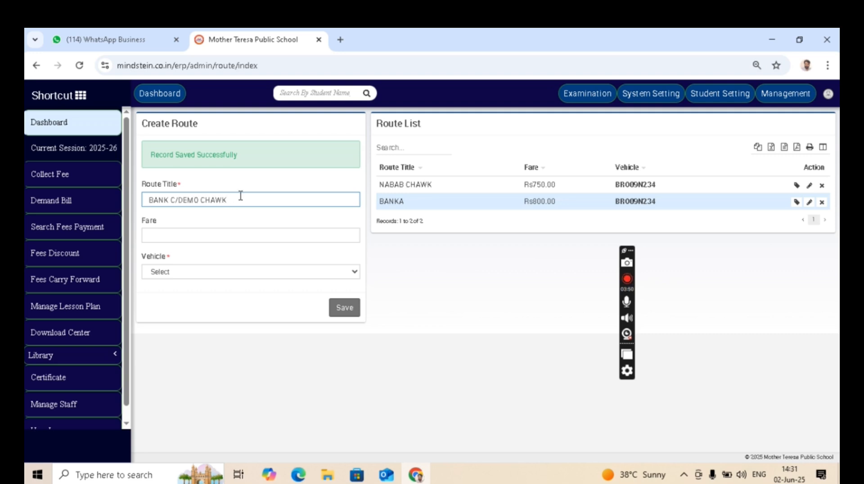
pyautogui.click(177, 199)
pyautogui.press('BackSpace')
pyautogui.click(202, 237)
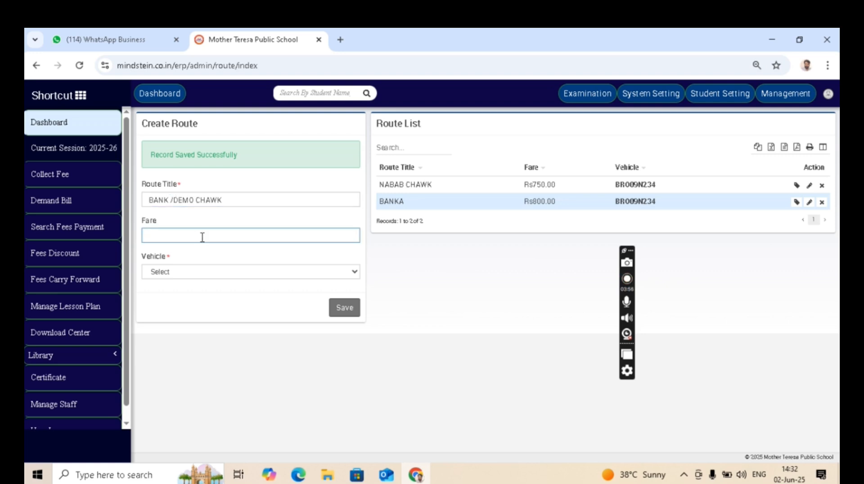
pyautogui.write('850')
pyautogui.click(226, 271)
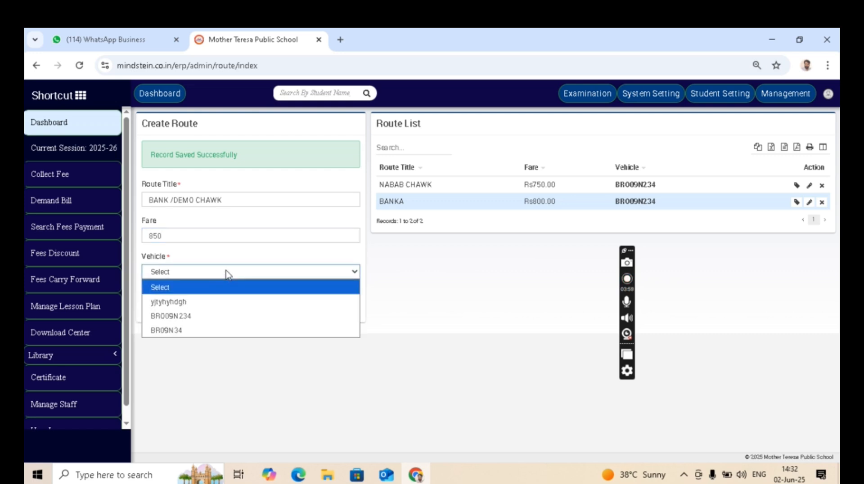
pyautogui.click(188, 330)
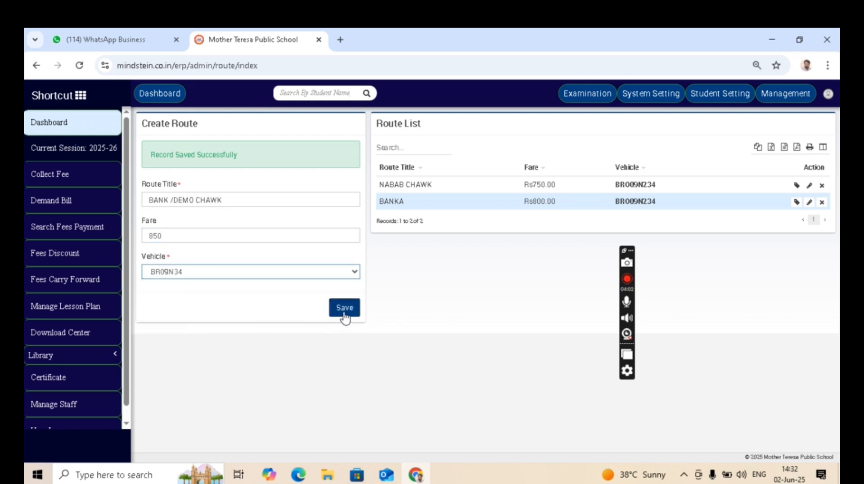
pyautogui.click(345, 308)
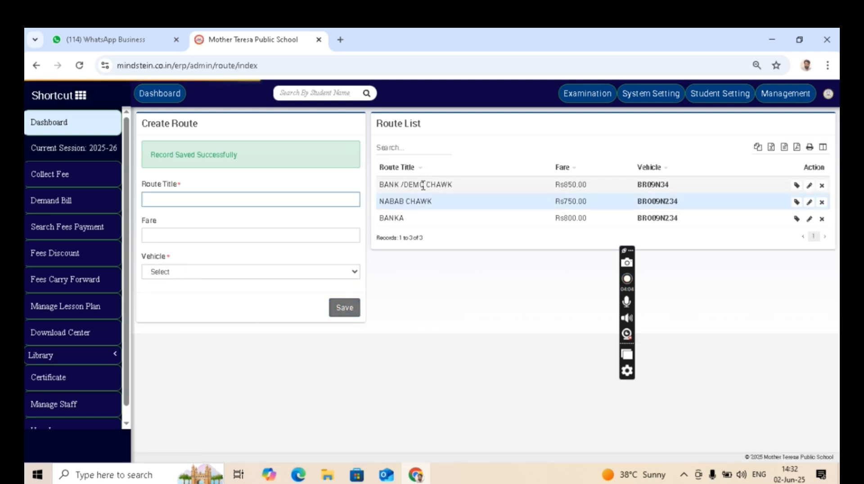
# Open Assign / View Student for the BANK /DEMO CHAWK route.
pyautogui.click(423, 202)
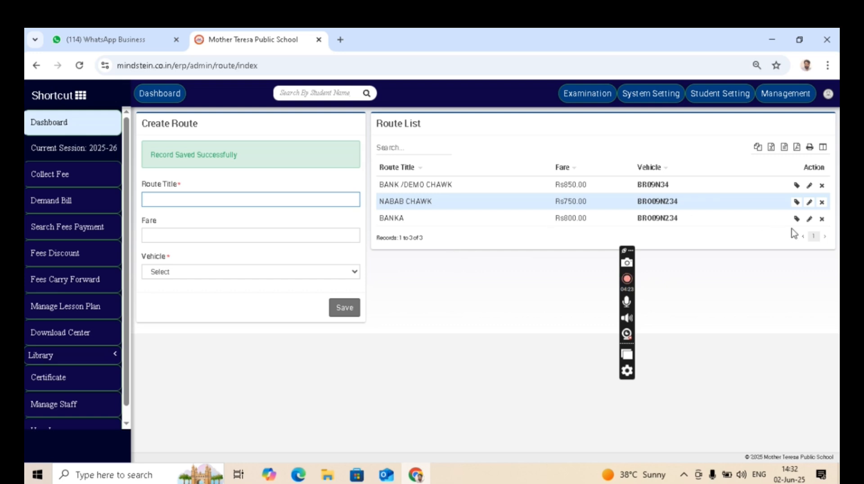
pyautogui.click(797, 186)
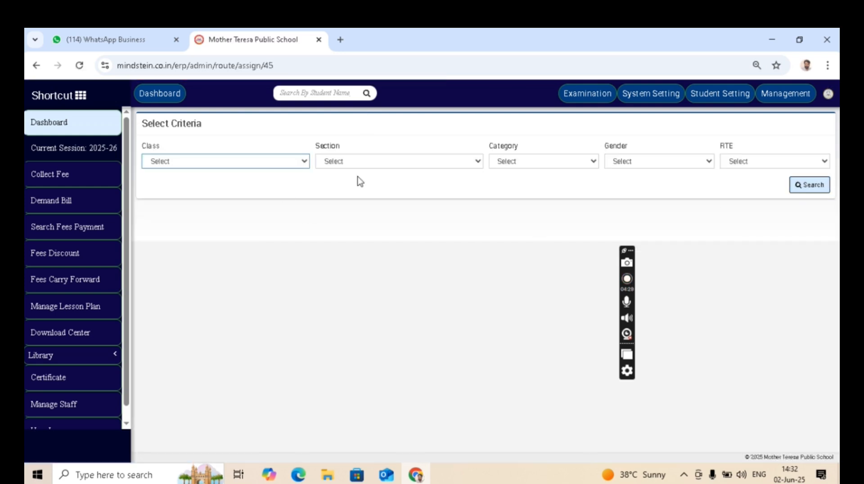
# Search for all students without choosing a class filter.
pyautogui.click(303, 163)
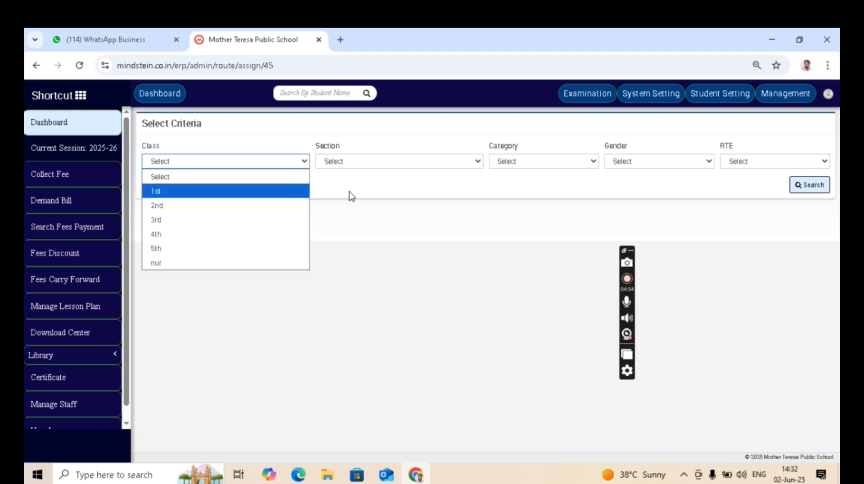
pyautogui.click(374, 201)
pyautogui.click(814, 188)
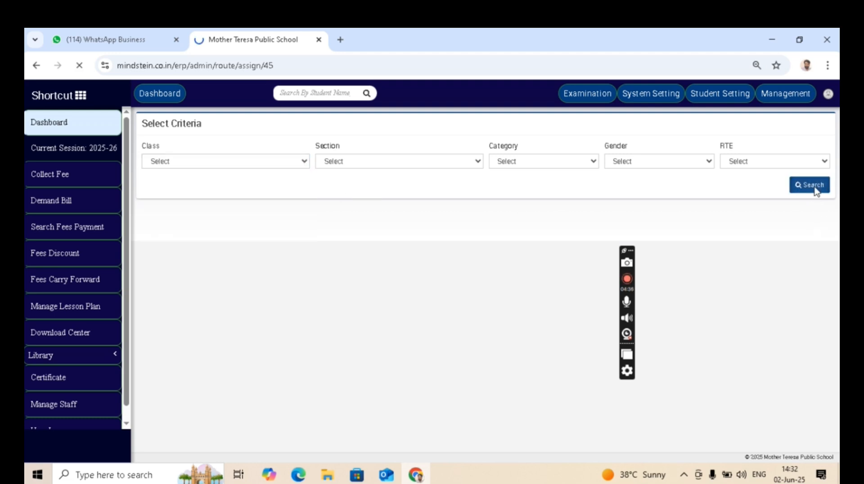
pyautogui.scroll(-5, 517, 378)
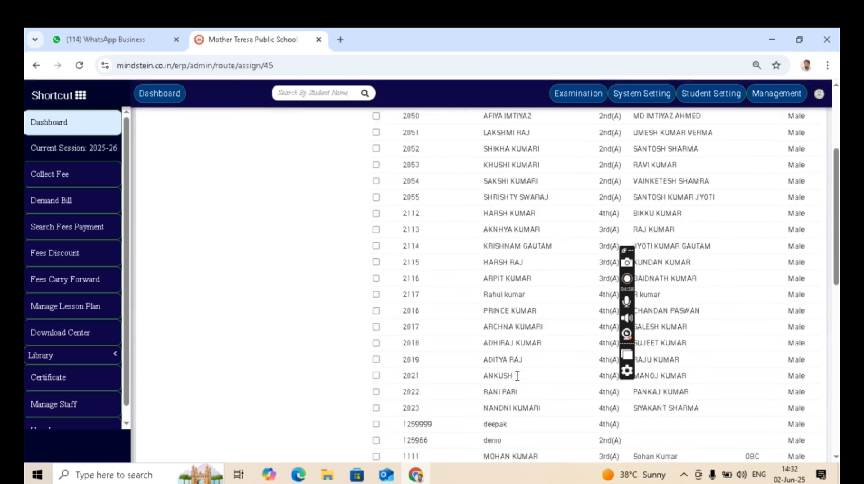
pyautogui.scroll(5, 518, 381)
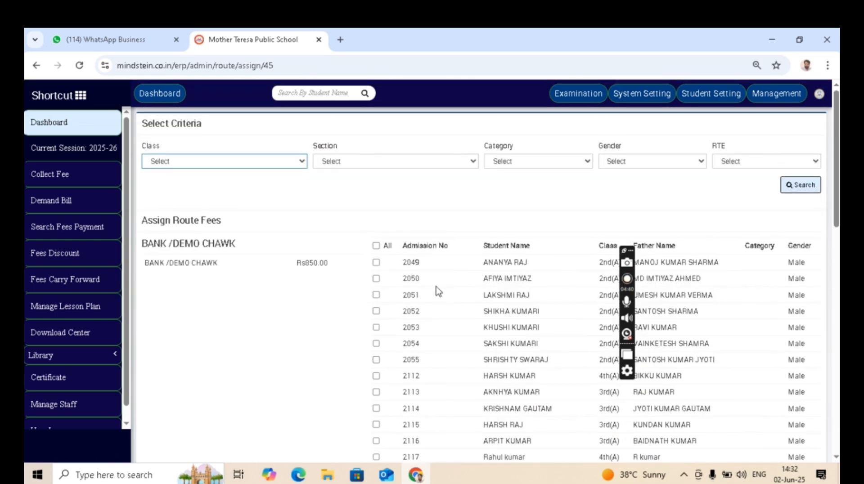
# Tick five students for the route, save, and confirm the assignment.
pyautogui.click(376, 264)
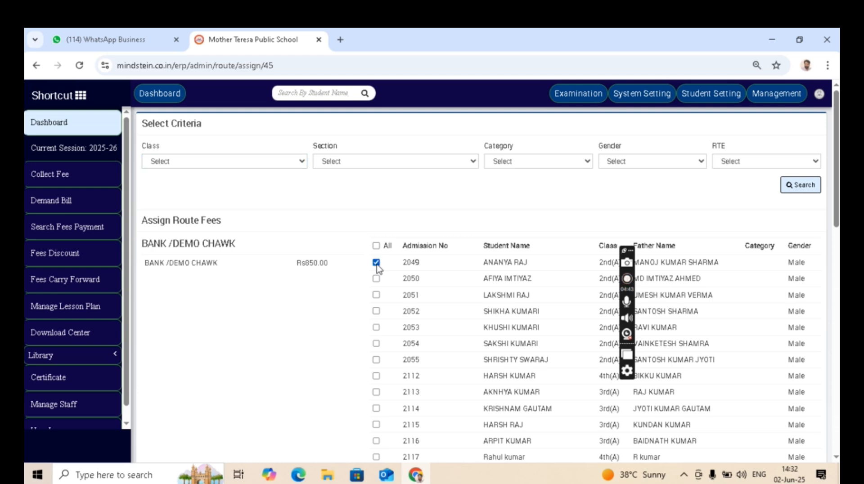
pyautogui.click(376, 327)
pyautogui.scroll(-4, 376, 330)
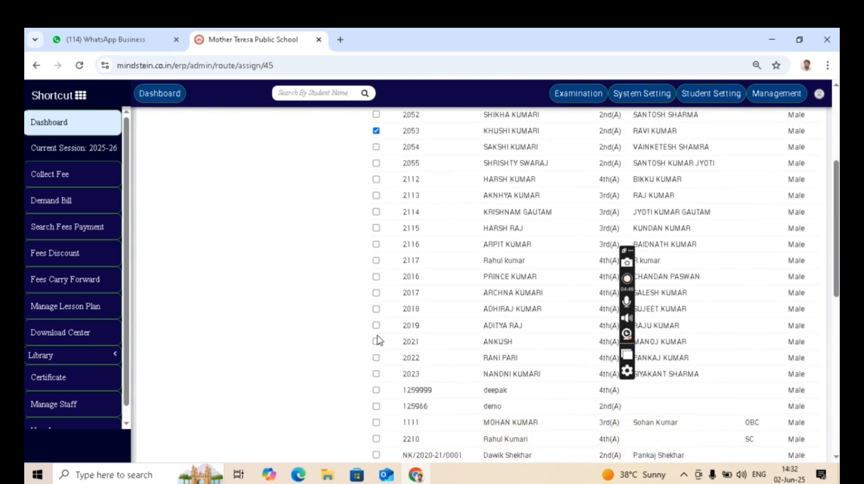
pyautogui.click(376, 327)
pyautogui.scroll(-3, 377, 331)
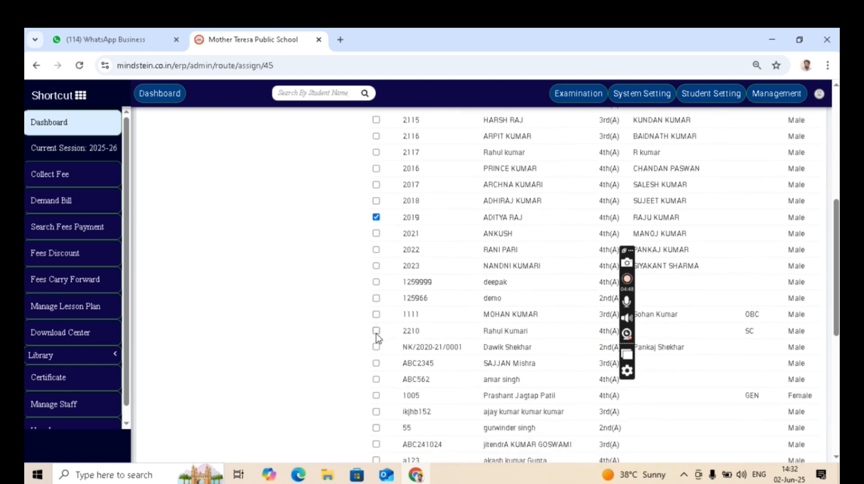
pyautogui.click(376, 332)
pyautogui.scroll(-5, 456, 345)
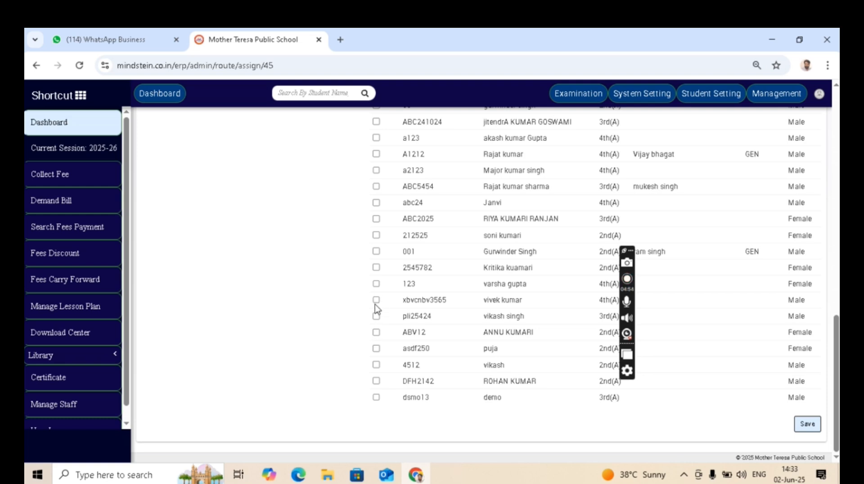
pyautogui.click(376, 397)
pyautogui.click(807, 424)
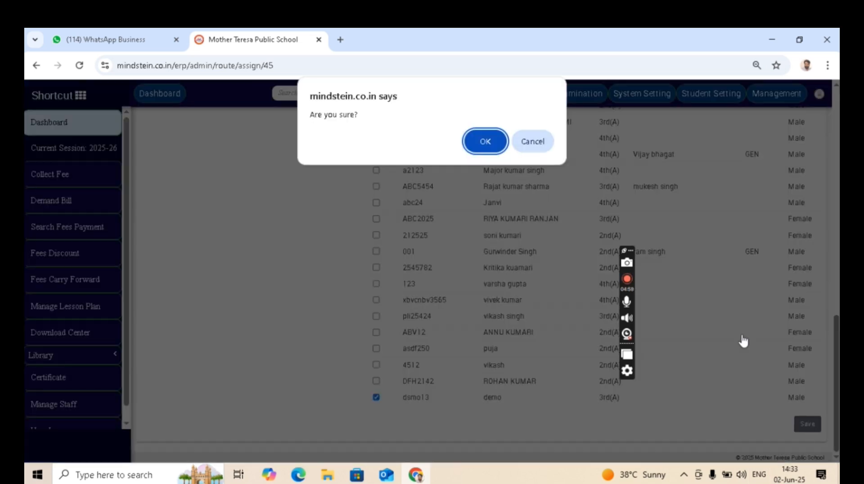
pyautogui.click(481, 142)
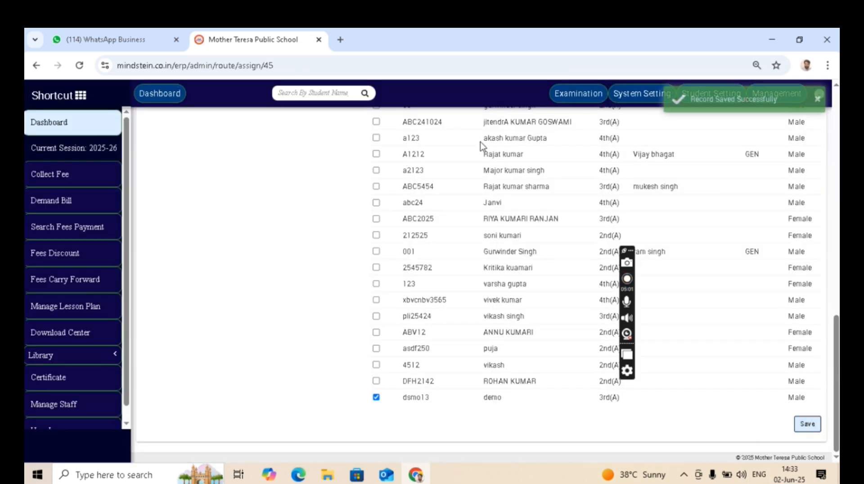
pyautogui.scroll(15, 480, 142)
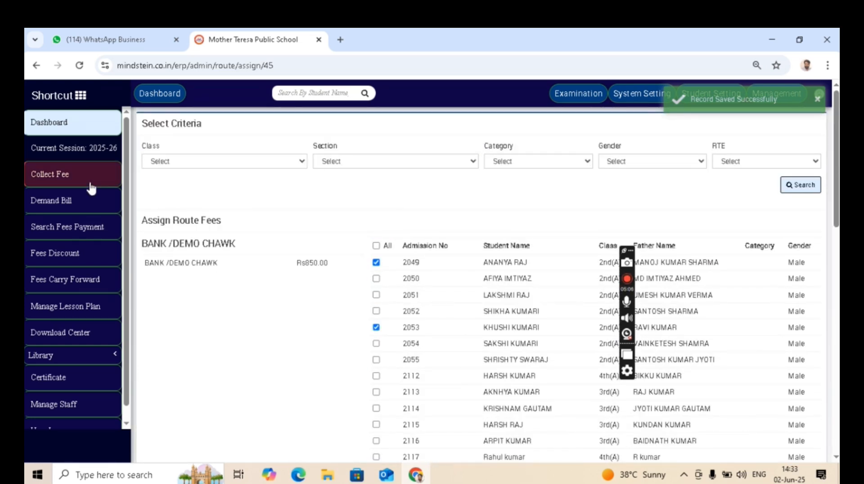
# Return to Routes via the dashboard and open Assign / View Student for BANKA.
pyautogui.click(77, 131)
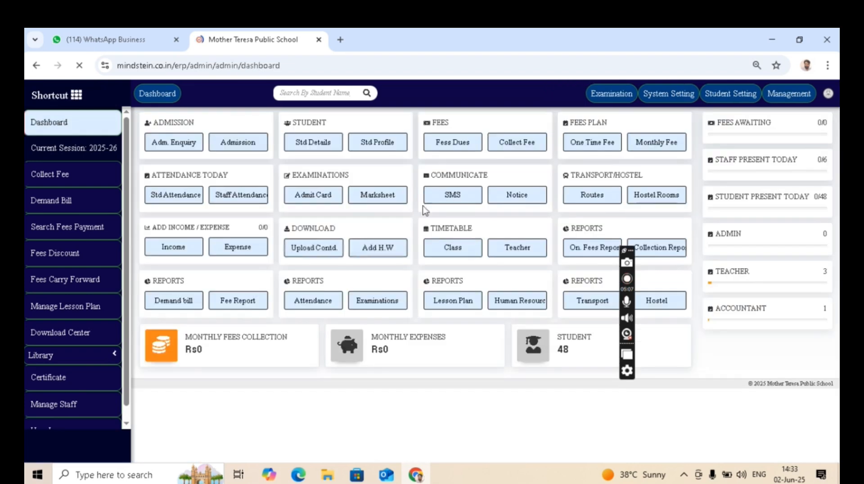
pyautogui.click(588, 194)
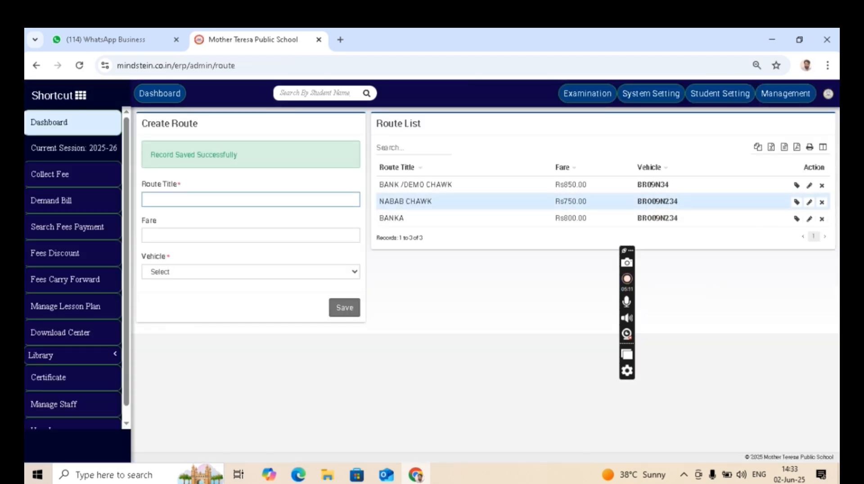
pyautogui.click(797, 220)
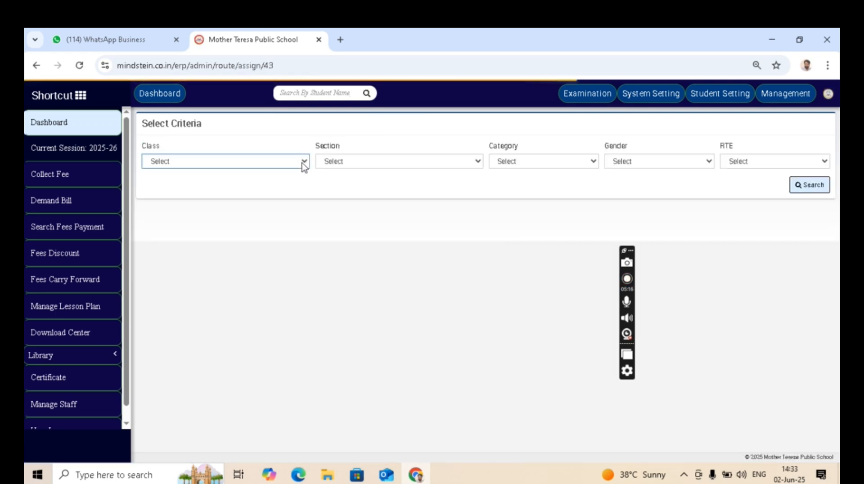
# Search for all students for the BANKA route, leaving the class filter unset.
pyautogui.click(304, 163)
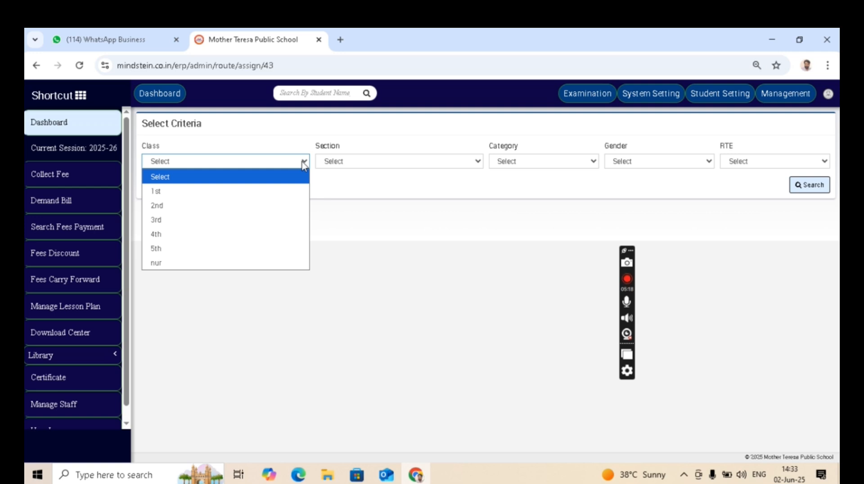
pyautogui.click(487, 221)
pyautogui.click(814, 185)
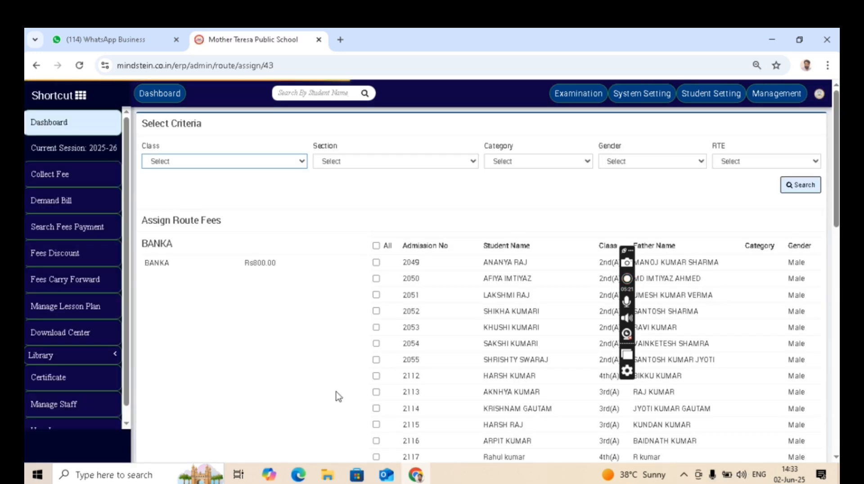
pyautogui.scroll(-15, 436, 355)
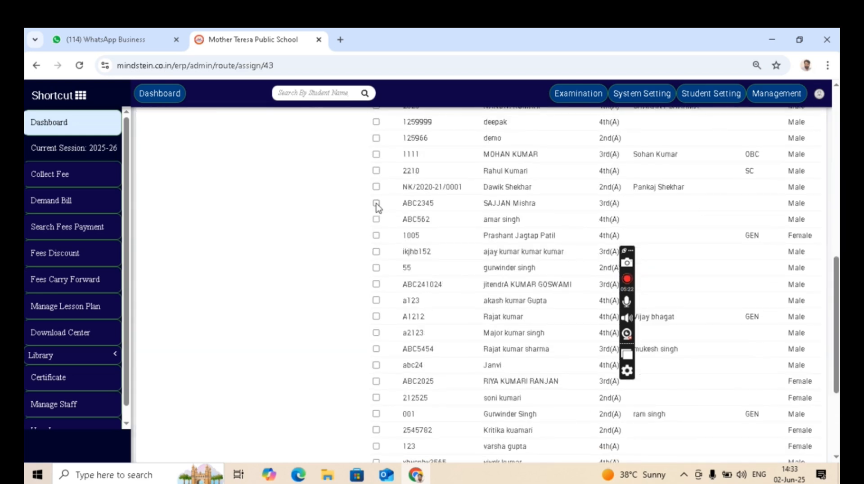
# Tick four students at Rs800.00, save, and confirm the assignment.
pyautogui.click(377, 203)
pyautogui.click(377, 219)
pyautogui.click(376, 333)
pyautogui.scroll(-3, 377, 337)
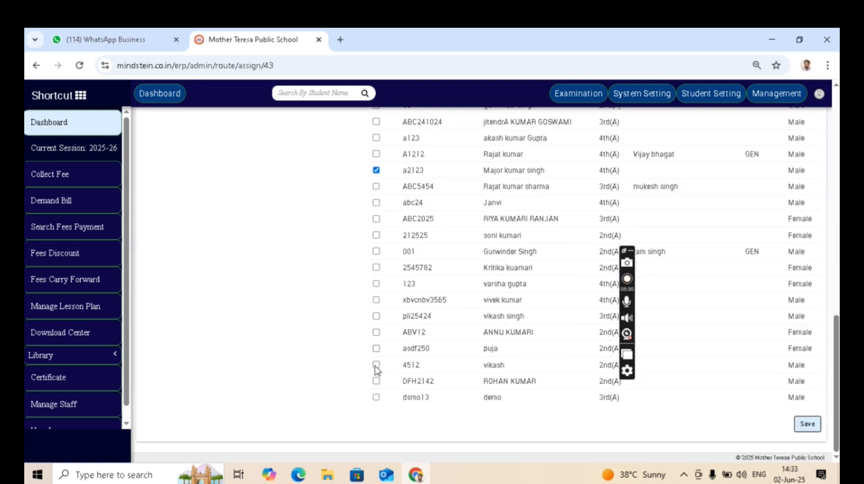
pyautogui.click(378, 236)
pyautogui.click(808, 425)
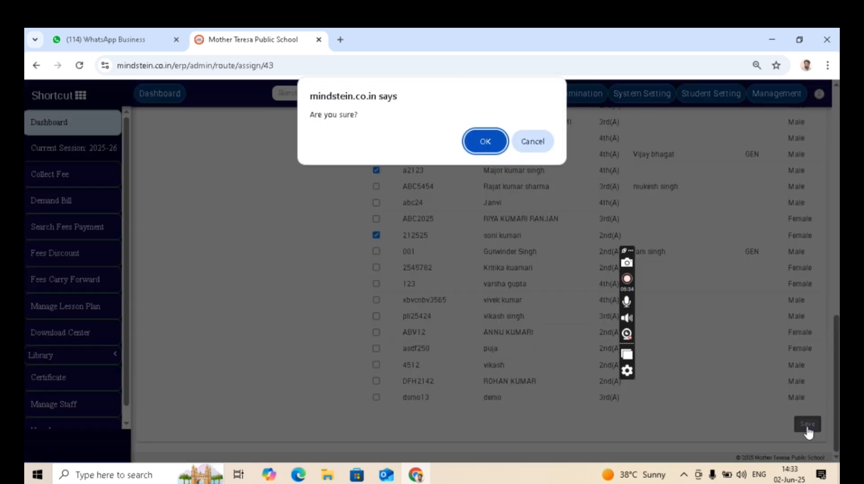
pyautogui.click(496, 140)
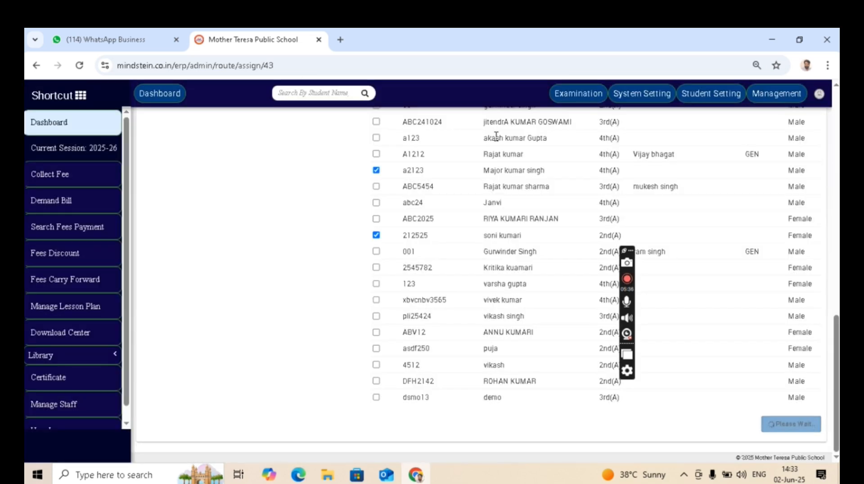
pyautogui.scroll(4, 426, 250)
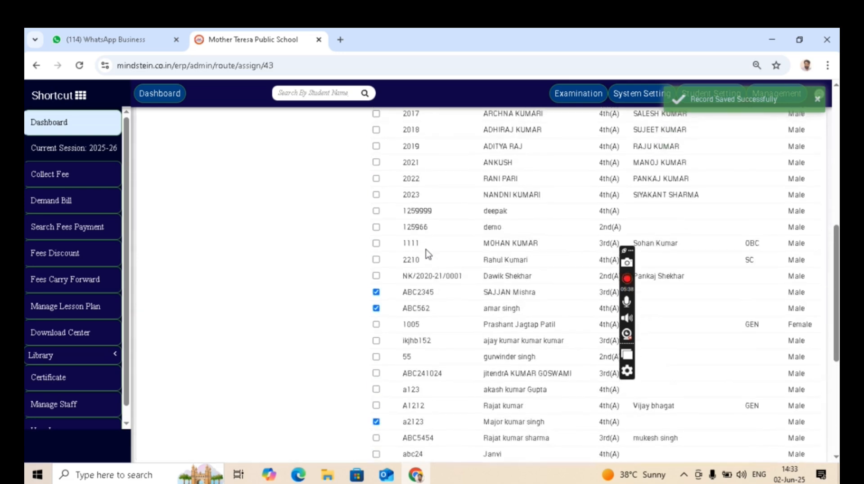
pyautogui.scroll(6, 327, 236)
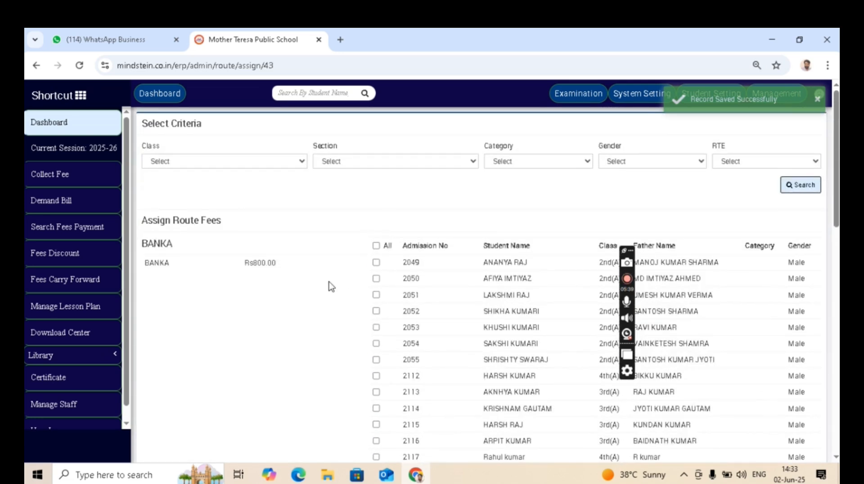
# Return to the admin dashboard and open the Shortcut menu of pages.
pyautogui.click(66, 127)
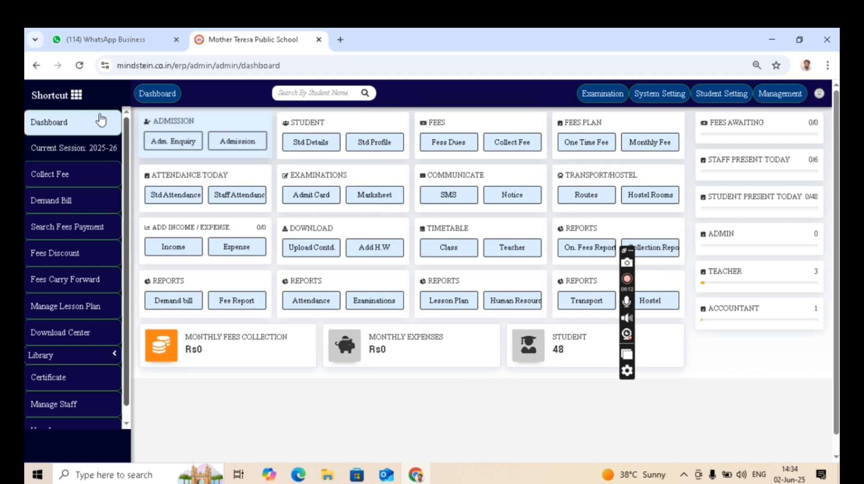
pyautogui.click(77, 96)
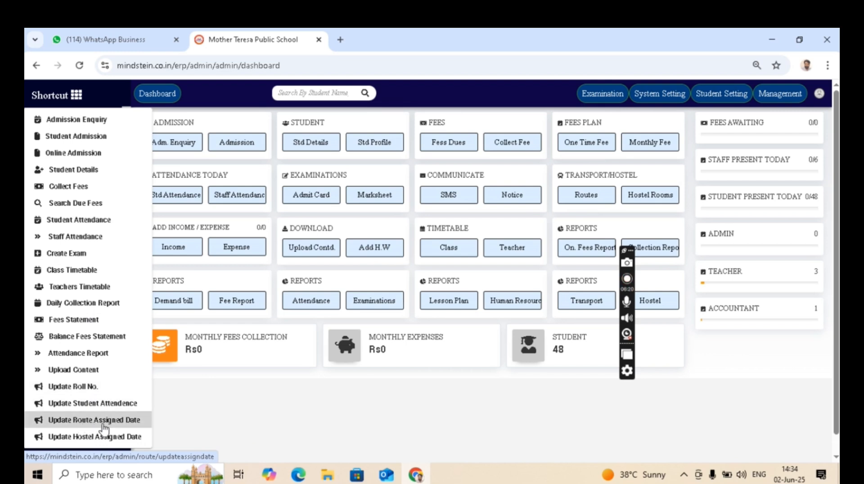
# Open Update Route Assigned Date and search to list the nine students on transport routes.
pyautogui.click(103, 424)
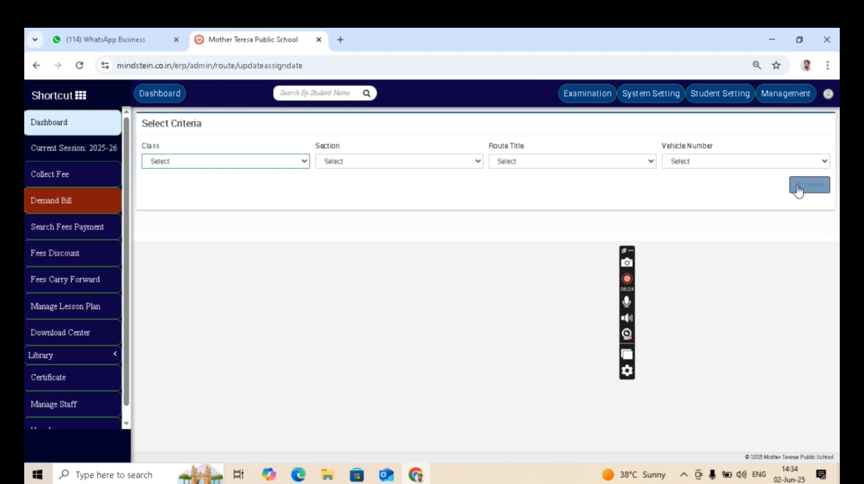
pyautogui.click(801, 188)
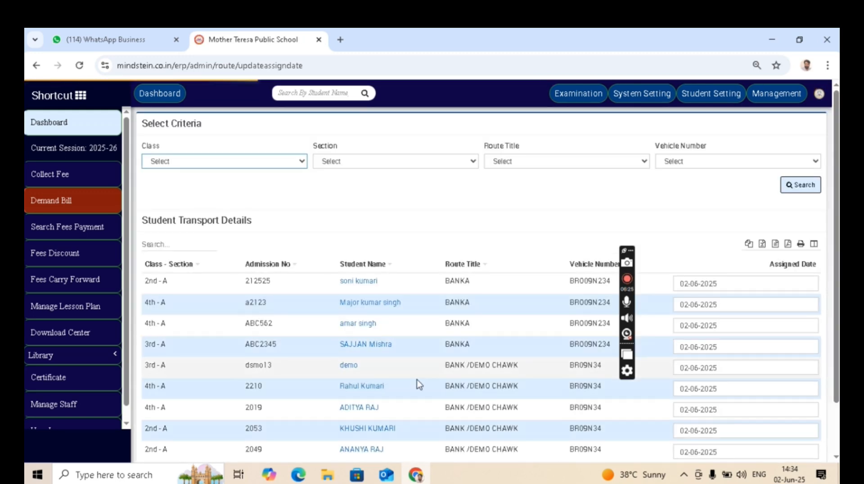
pyautogui.scroll(-2, 423, 390)
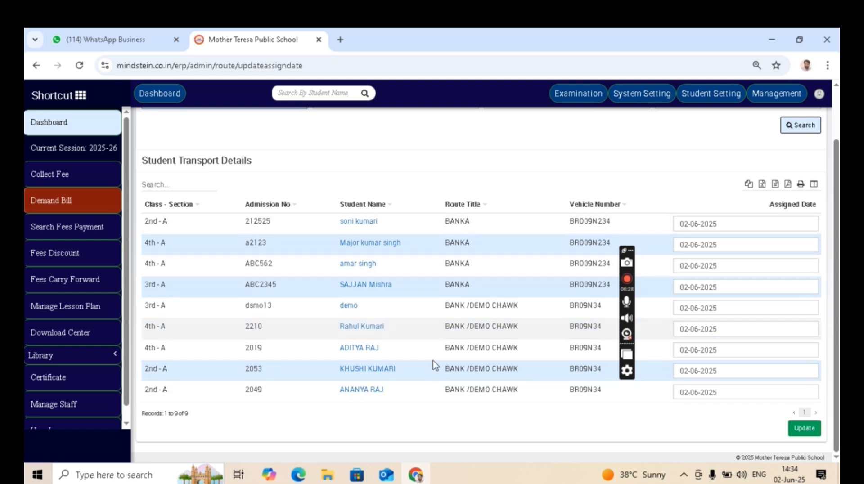
pyautogui.scroll(2, 438, 377)
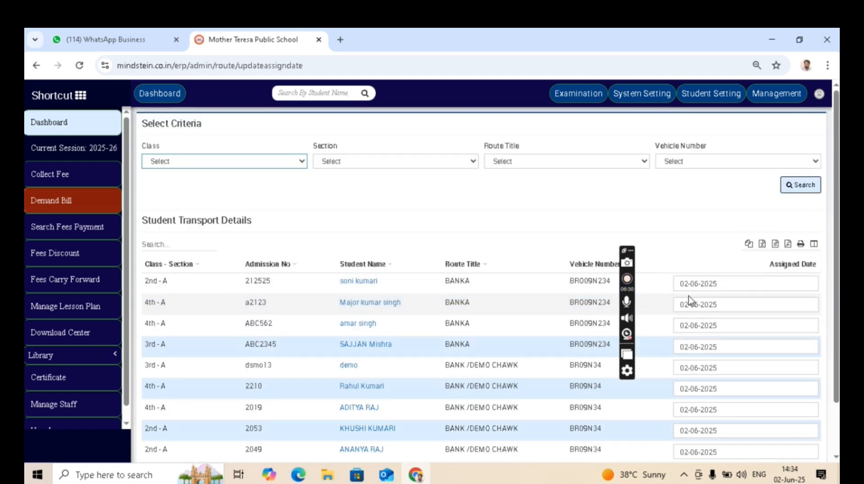
pyautogui.scroll(-2, 695, 286)
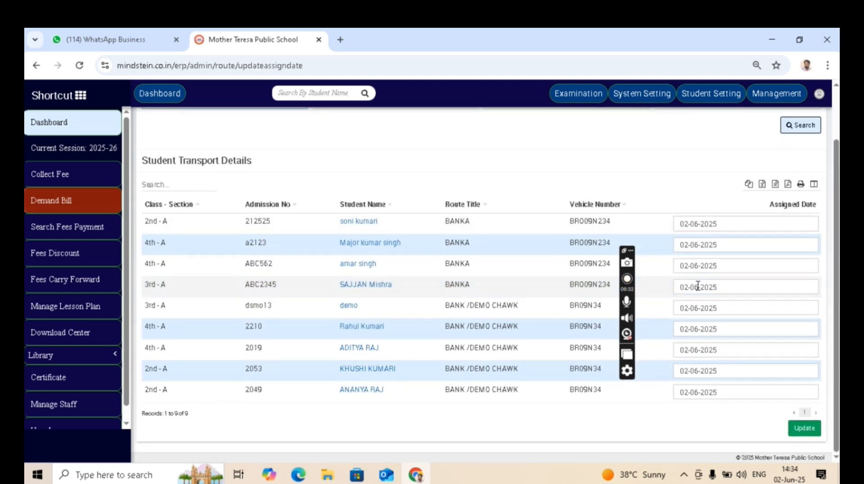
# Change the first student's assigned date to 01-04-2025.
pyautogui.click(698, 224)
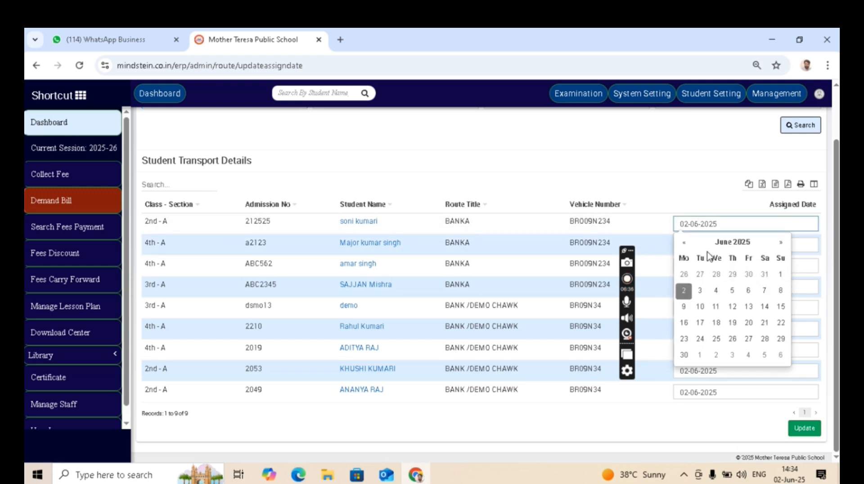
pyautogui.click(685, 244)
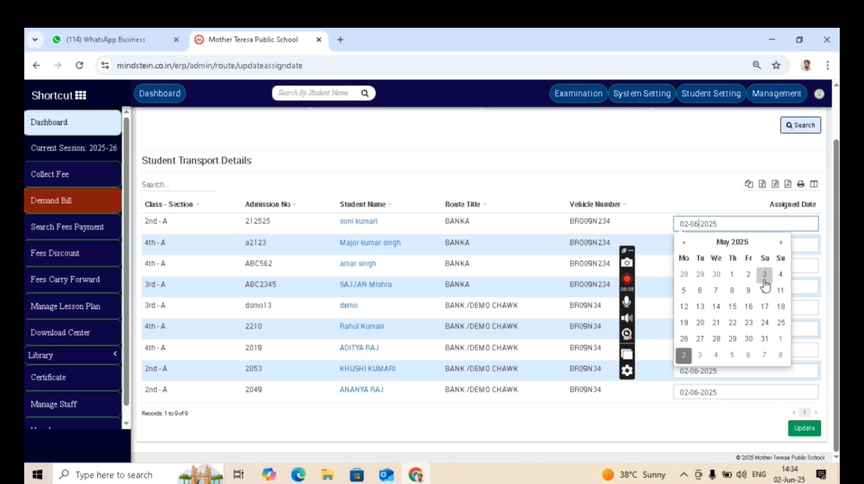
pyautogui.click(684, 243)
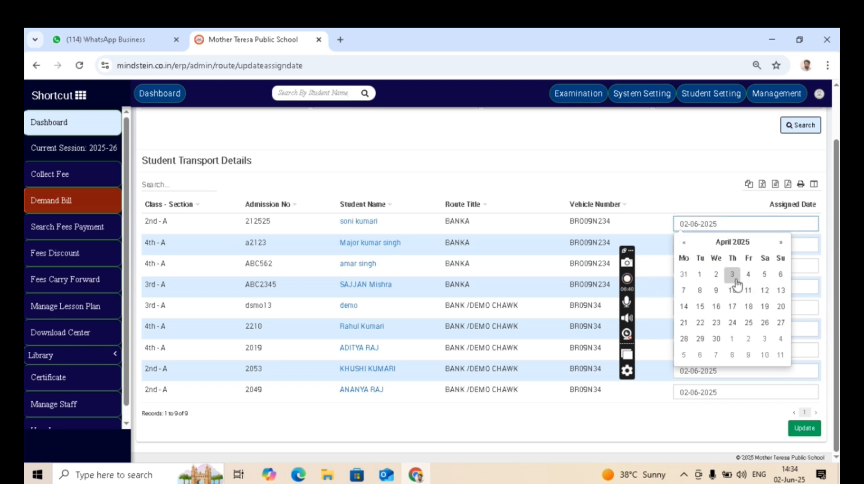
pyautogui.click(700, 275)
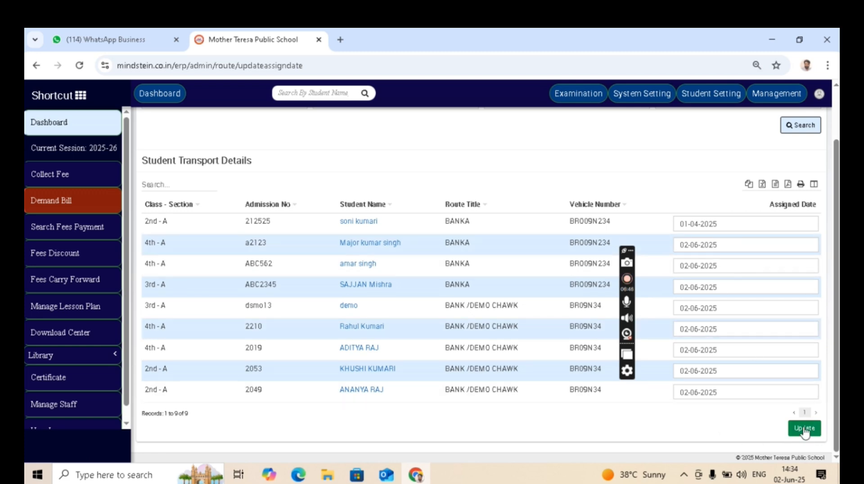
# Save the new 01-04-2025 assigned date so all transport routes update successfully.
pyautogui.click(805, 430)
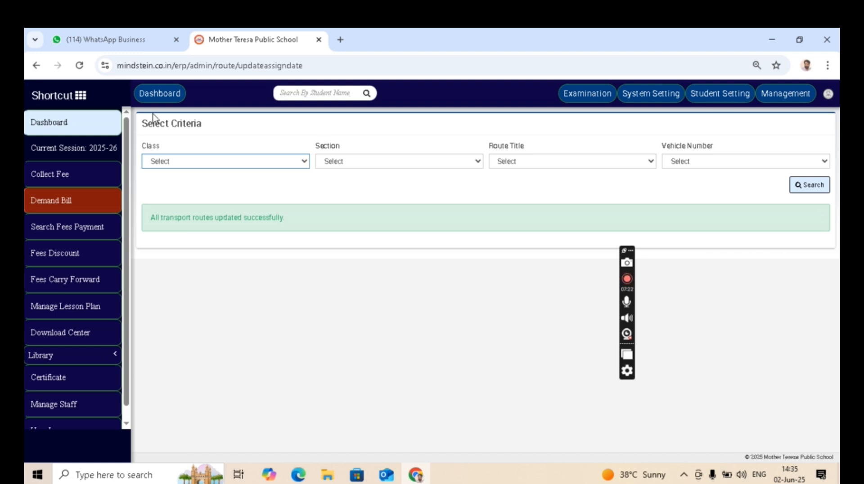
pyautogui.click(59, 95)
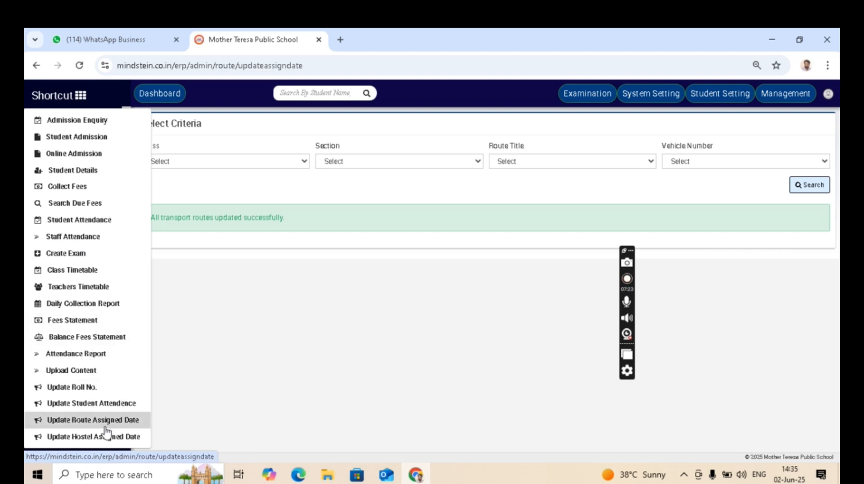